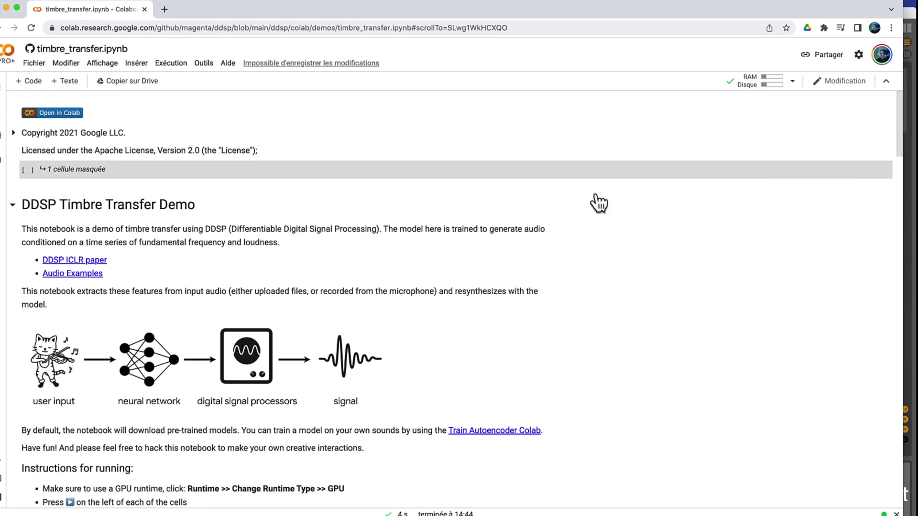
scroll(597, 247, down, 1)
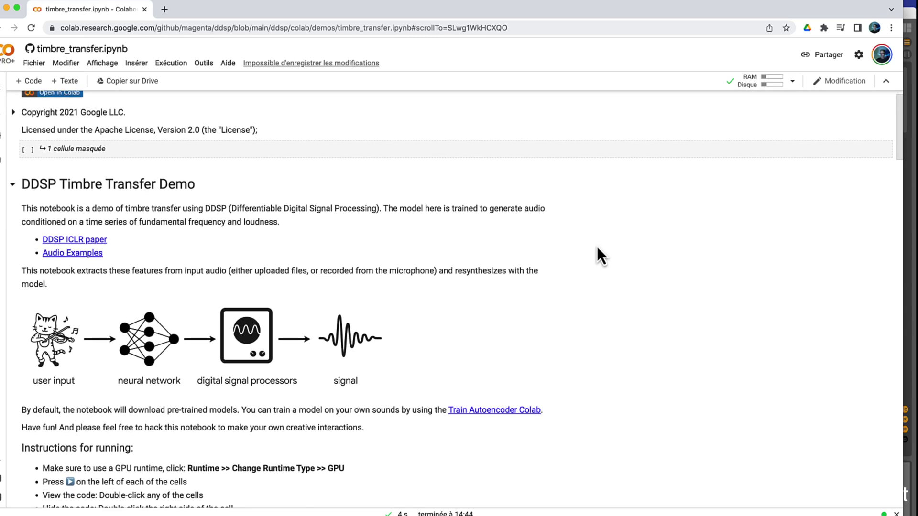
scroll(600, 256, up, 1)
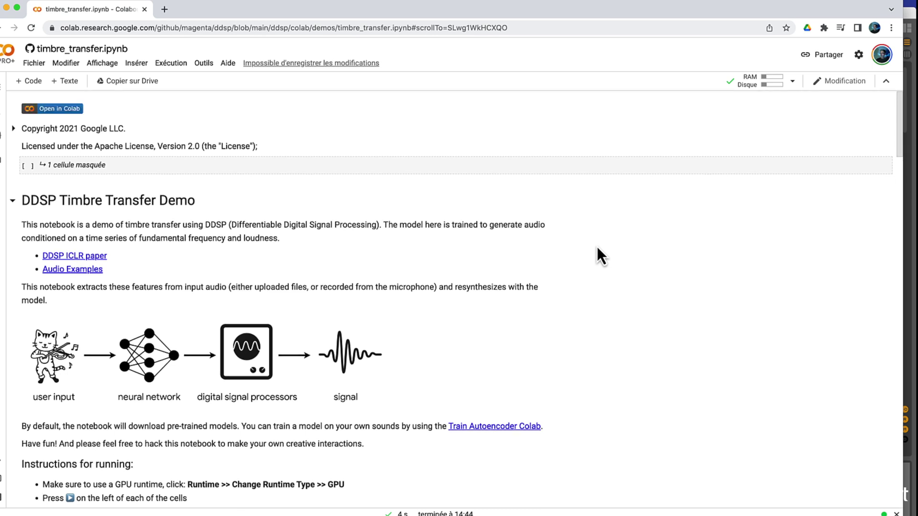
scroll(597, 247, down, 1)
scroll(597, 248, up, 1)
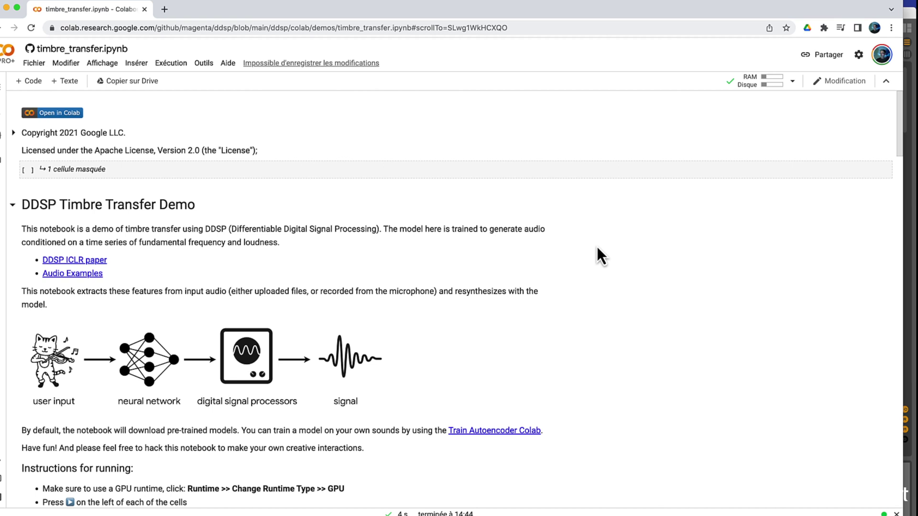
scroll(597, 248, down, 5)
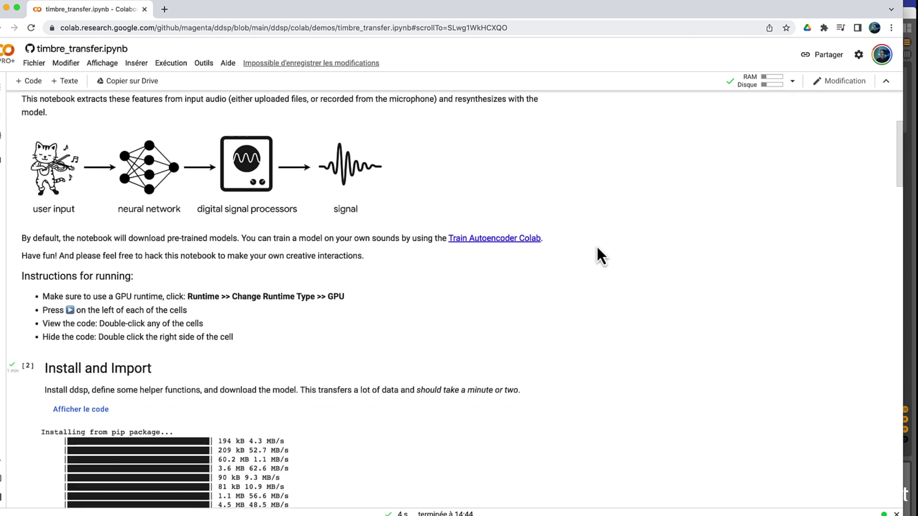
scroll(598, 248, down, 5)
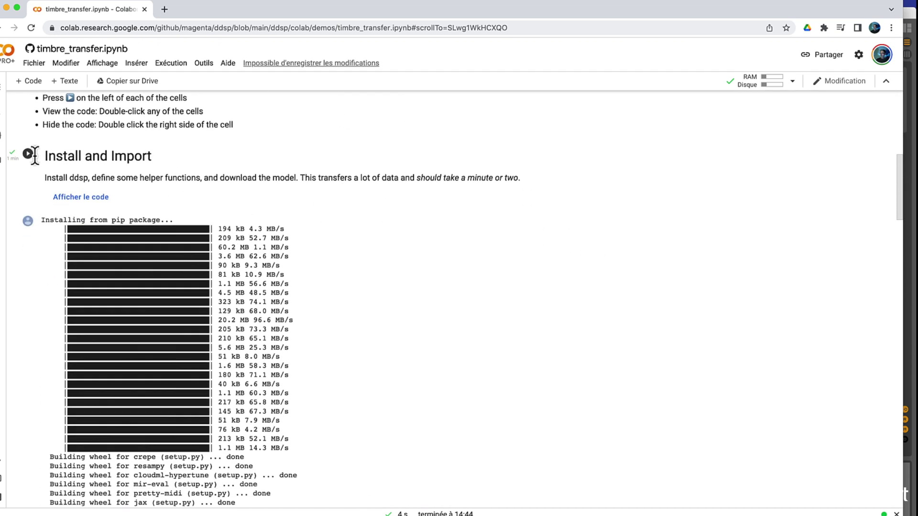
scroll(23, 163, up, 1)
scroll(23, 164, up, 4)
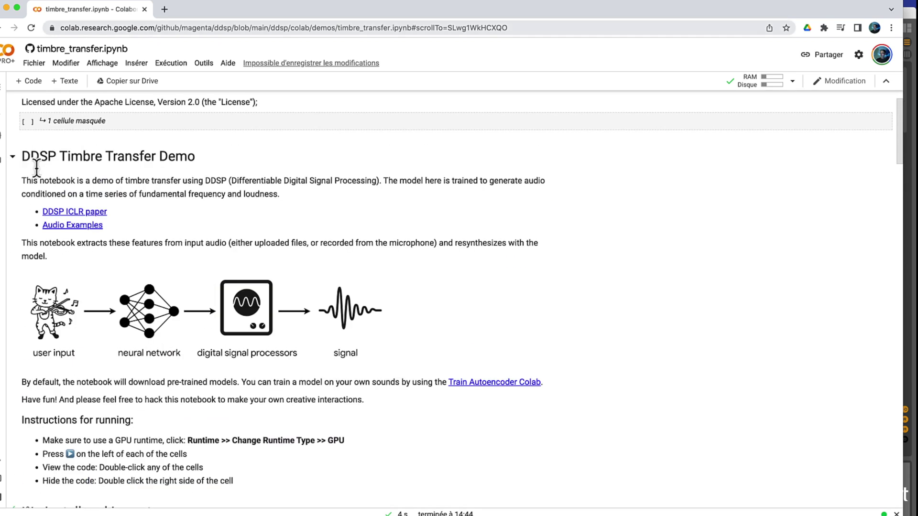
scroll(245, 380, down, 1)
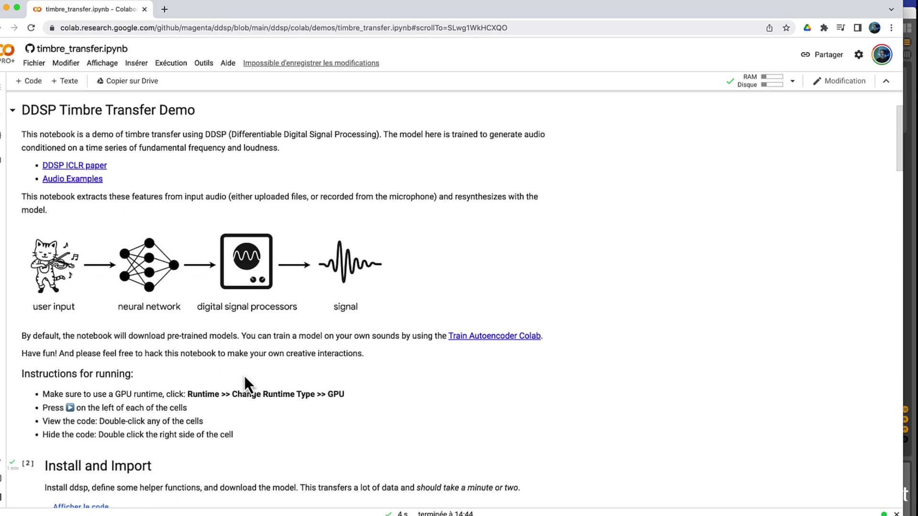
scroll(245, 376, down, 2)
scroll(245, 376, down, 1)
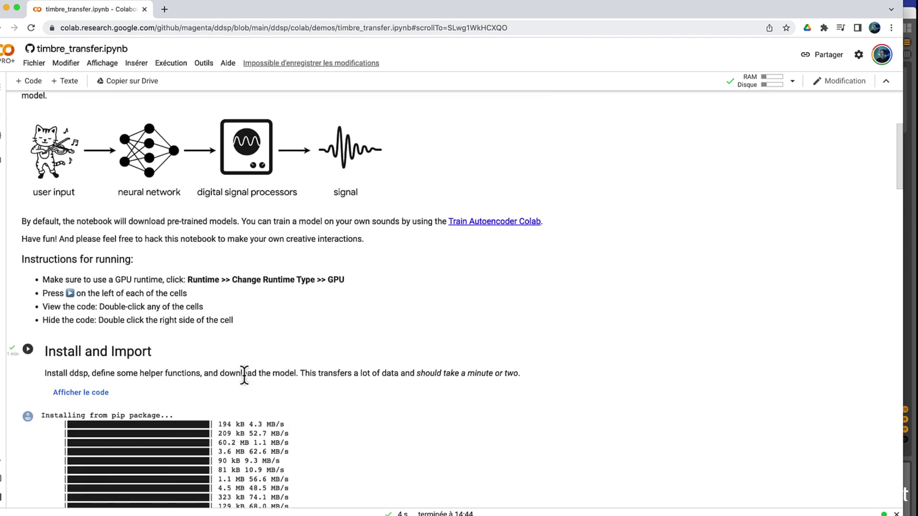
scroll(36, 334, down, 1)
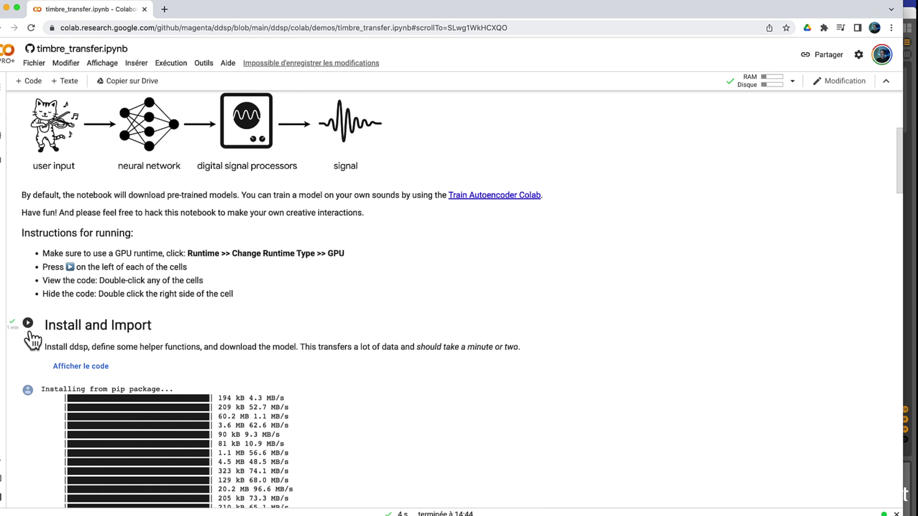
scroll(34, 375, down, 5)
scroll(34, 375, down, 4)
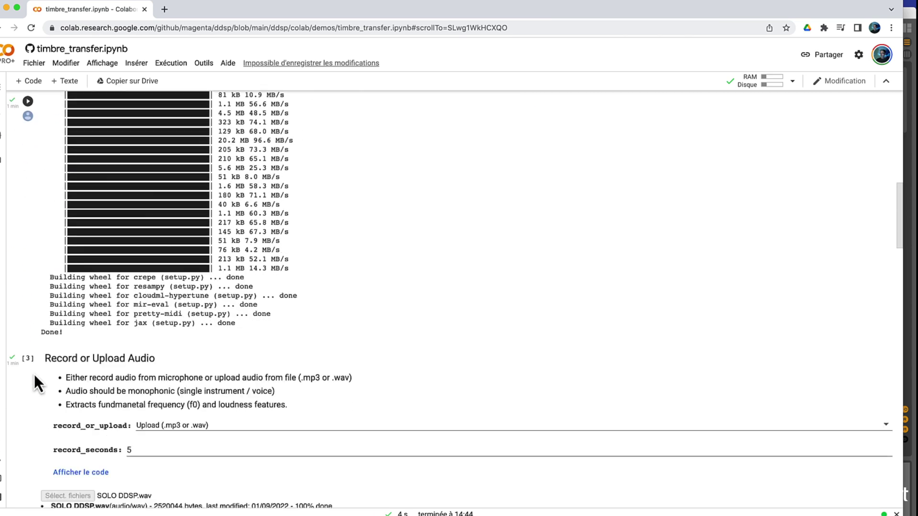
scroll(34, 375, down, 4)
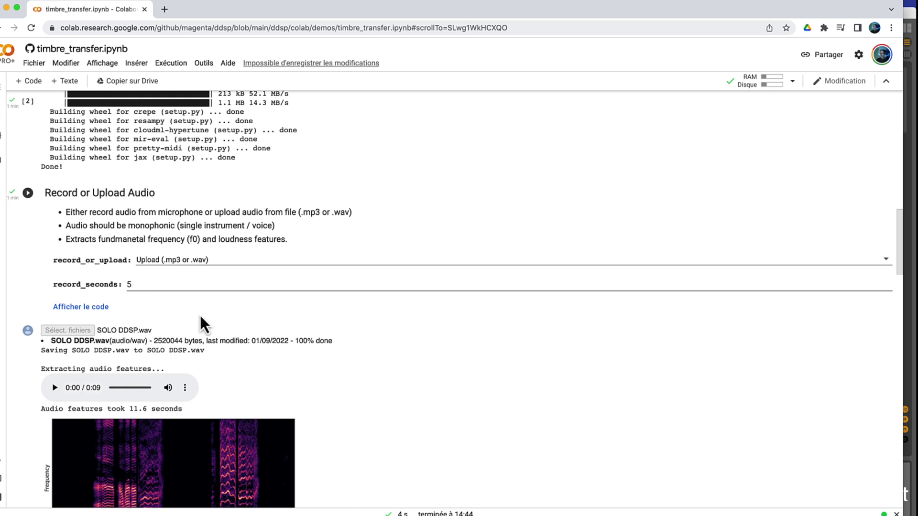
scroll(202, 323, down, 2)
scroll(287, 276, down, 1)
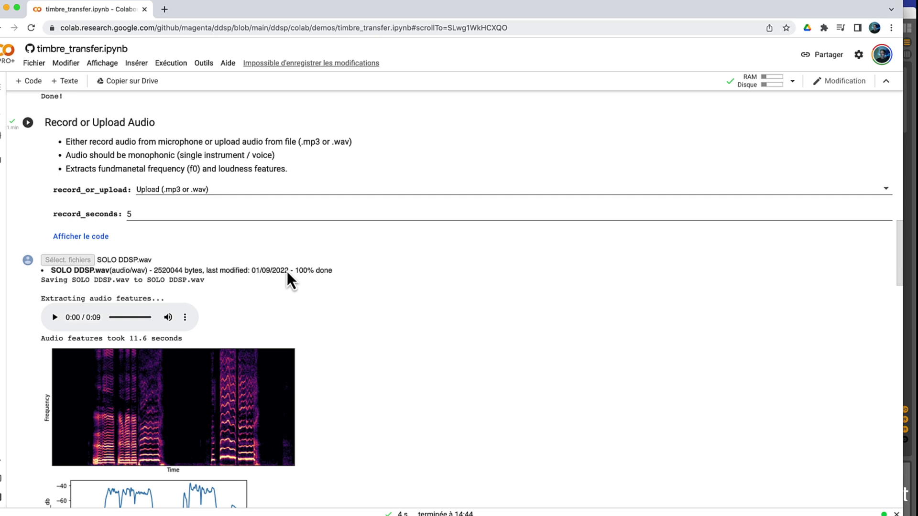
Play the uploaded SOLO DDSP.wav voice clip in the Record or Upload Audio player.
click(55, 318)
scroll(55, 330, down, 1)
scroll(55, 330, down, 2)
scroll(56, 331, down, 2)
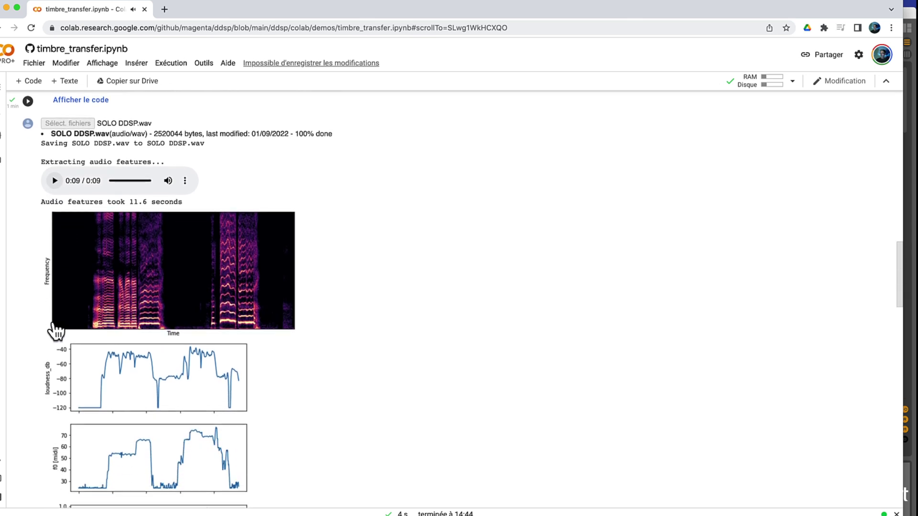
scroll(55, 330, down, 1)
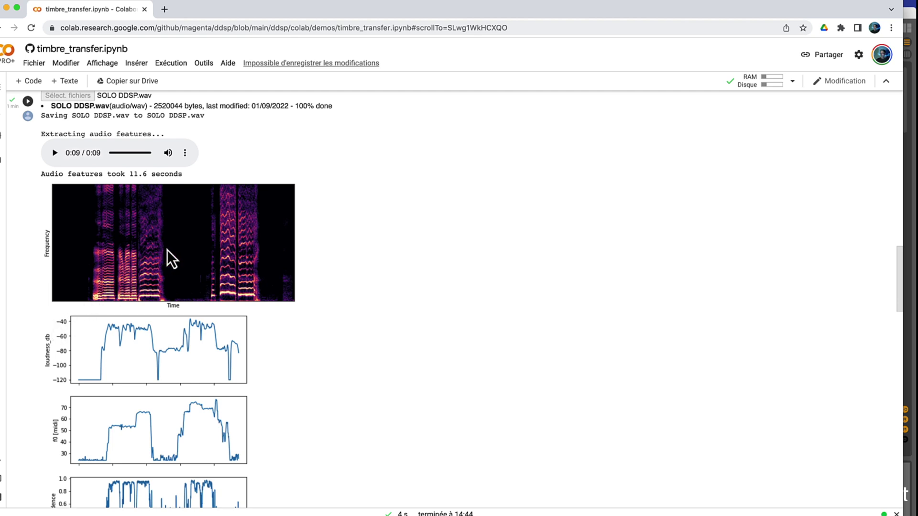
scroll(167, 252, down, 2)
scroll(167, 252, down, 1)
scroll(167, 251, down, 2)
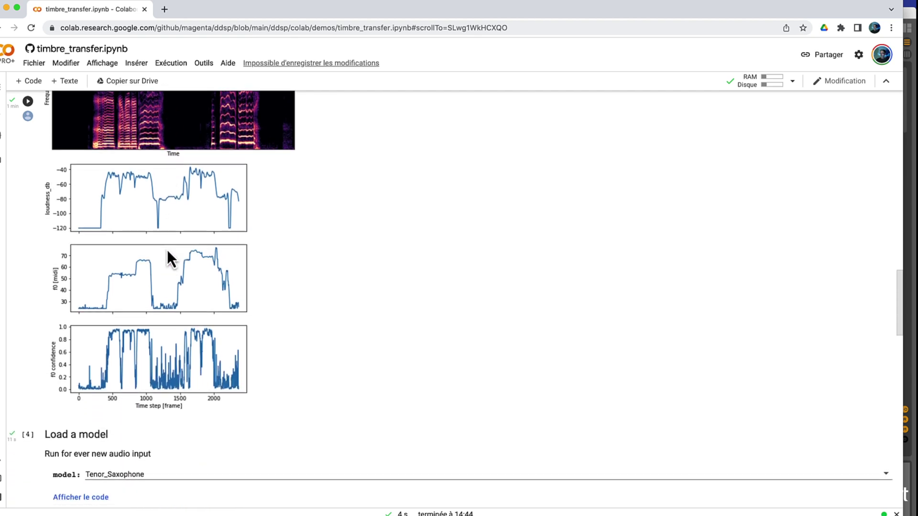
scroll(135, 361, down, 2)
scroll(112, 407, down, 1)
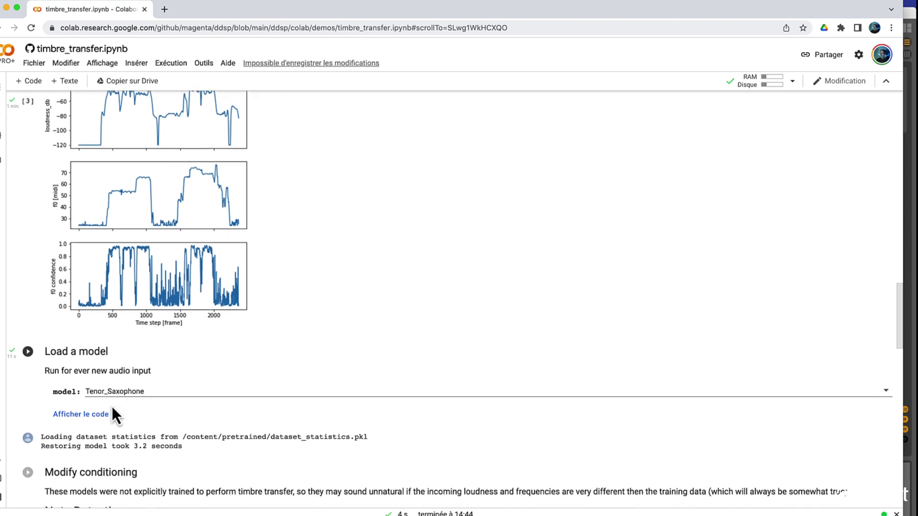
scroll(112, 407, down, 2)
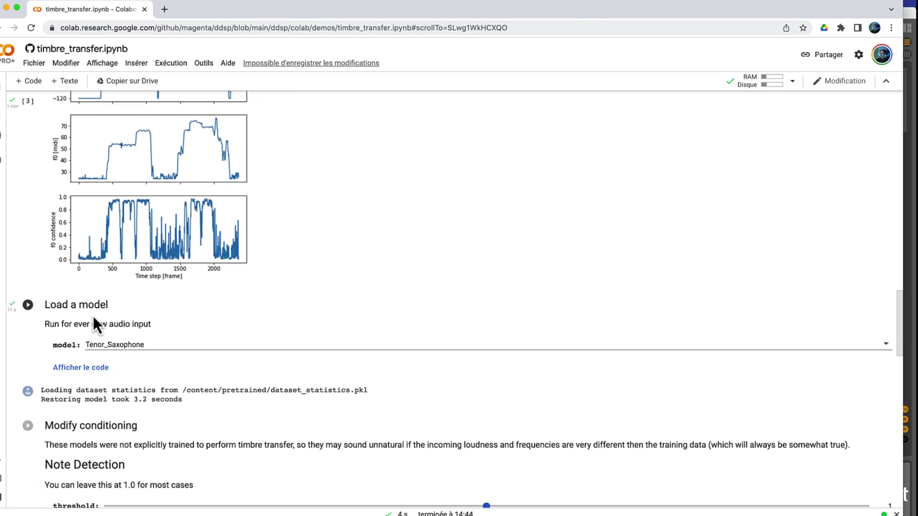
click(99, 349)
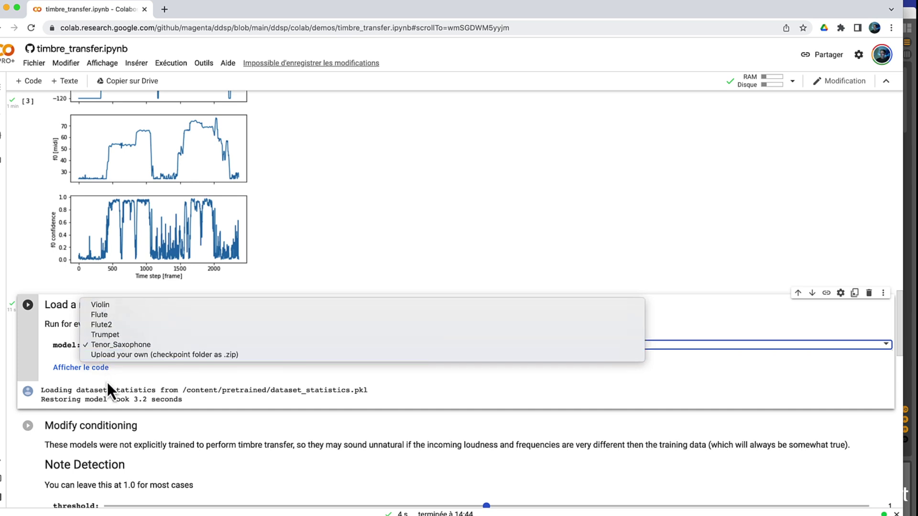
click(111, 348)
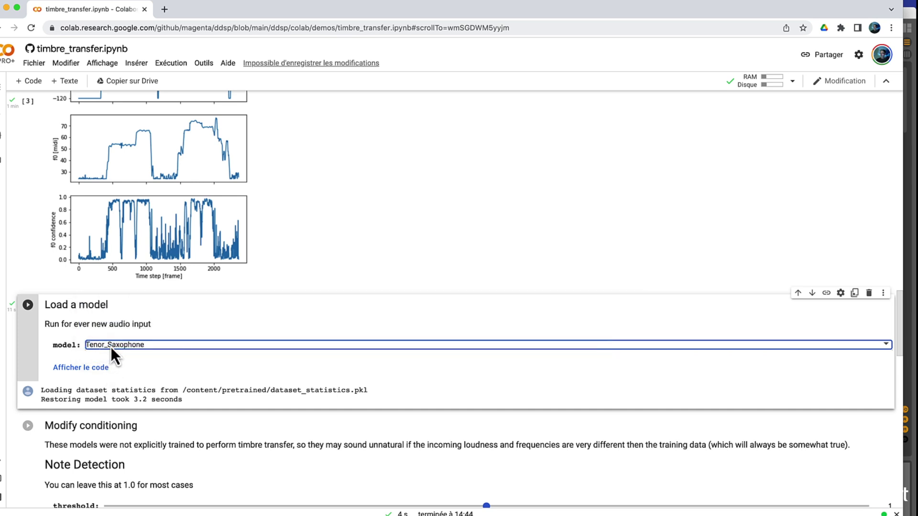
scroll(112, 347, down, 2)
scroll(111, 347, down, 1)
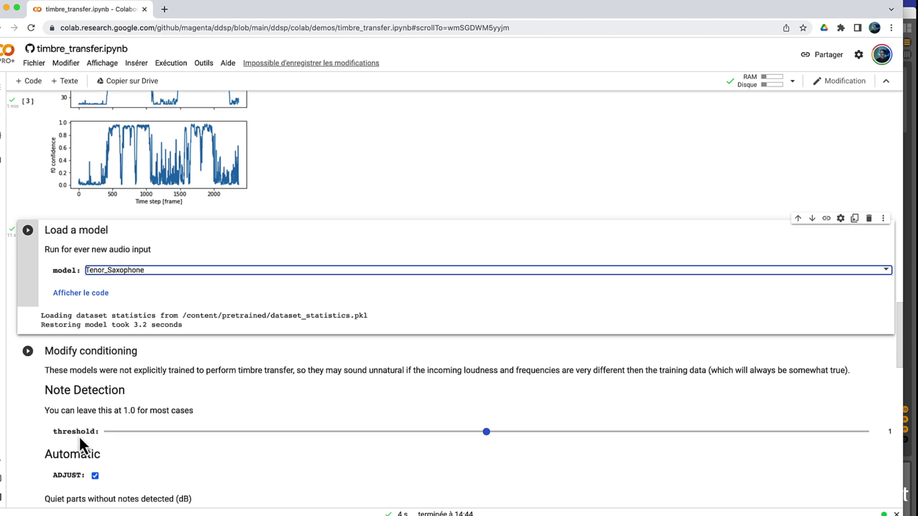
scroll(80, 437, down, 2)
scroll(80, 437, down, 1)
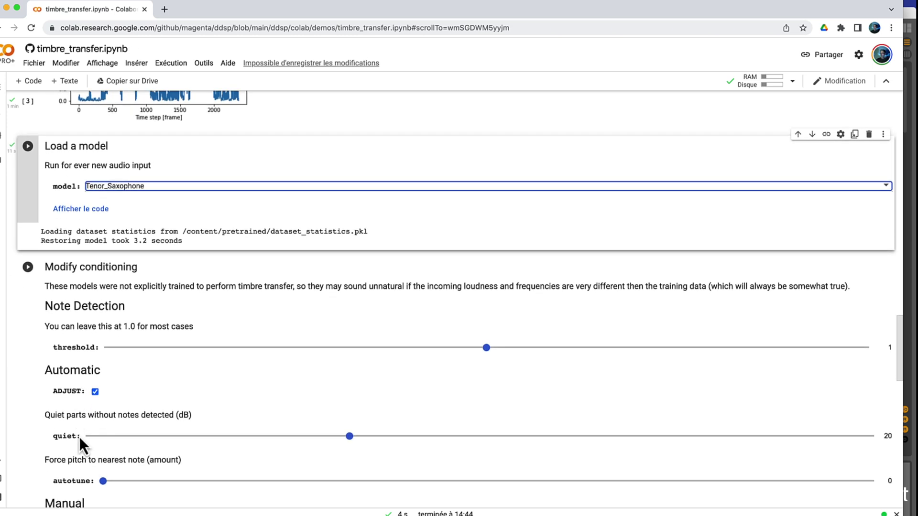
scroll(98, 334, down, 1)
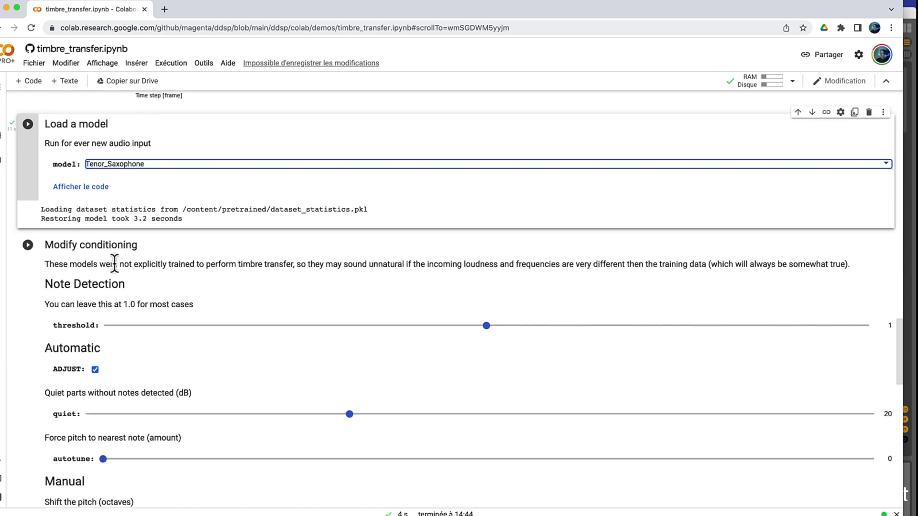
scroll(96, 396, down, 1)
scroll(171, 399, down, 1)
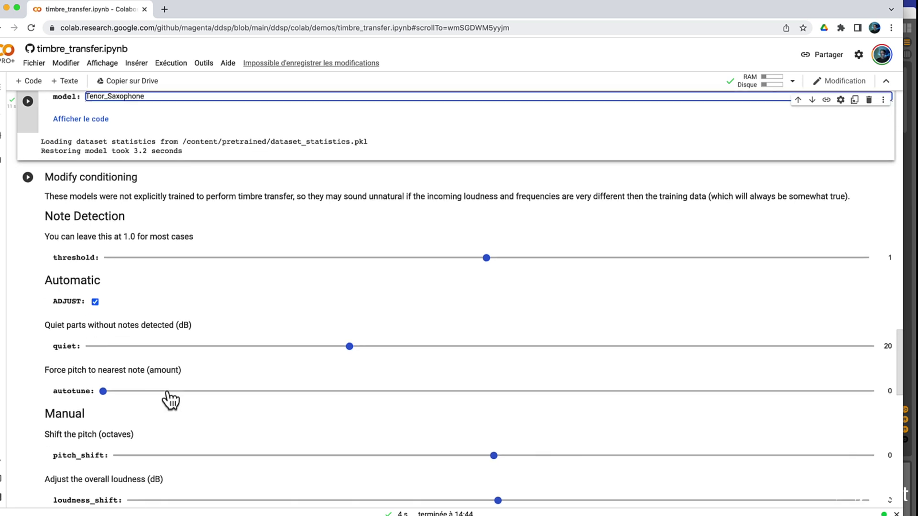
scroll(170, 399, down, 4)
scroll(170, 399, down, 3)
scroll(170, 399, up, 4)
scroll(170, 399, up, 1)
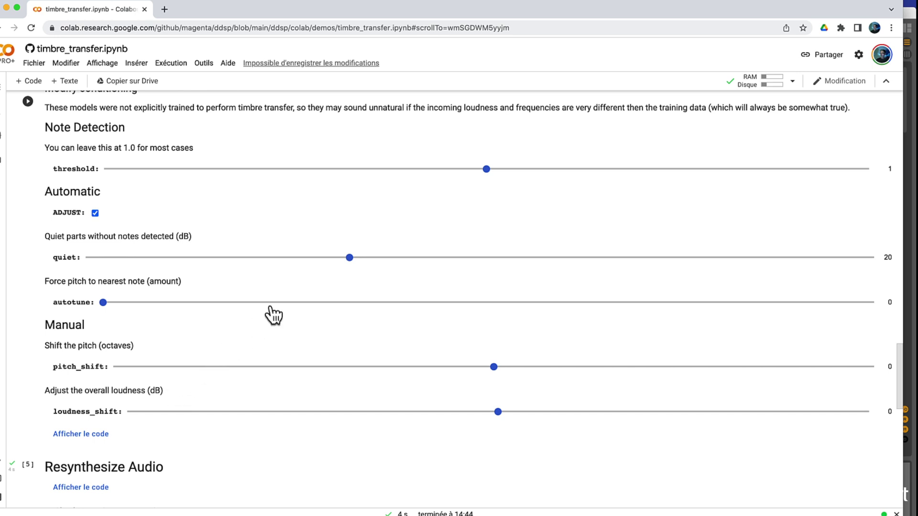
scroll(273, 316, down, 1)
scroll(274, 315, down, 3)
scroll(273, 316, down, 2)
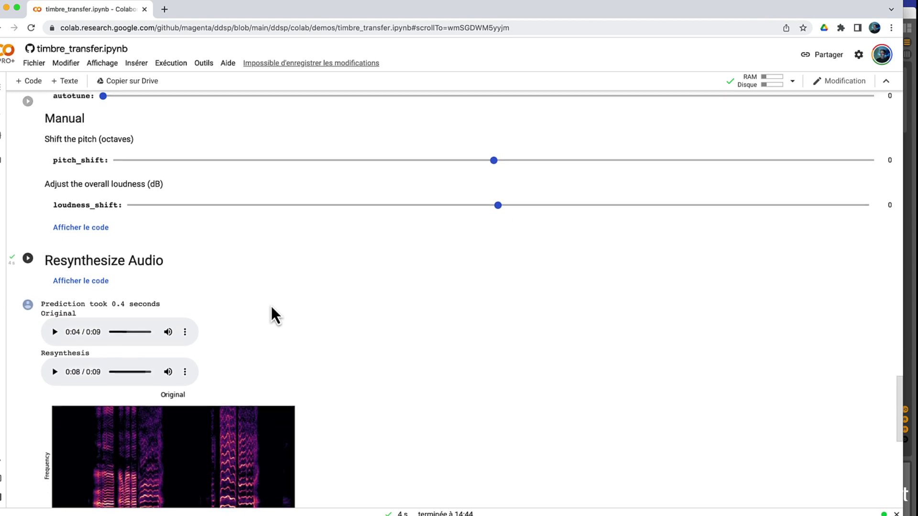
scroll(273, 316, down, 1)
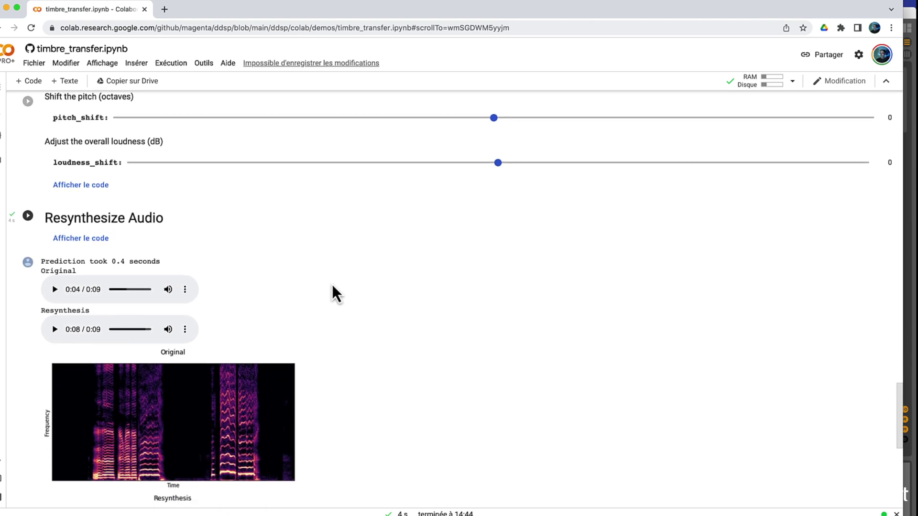
scroll(333, 286, down, 1)
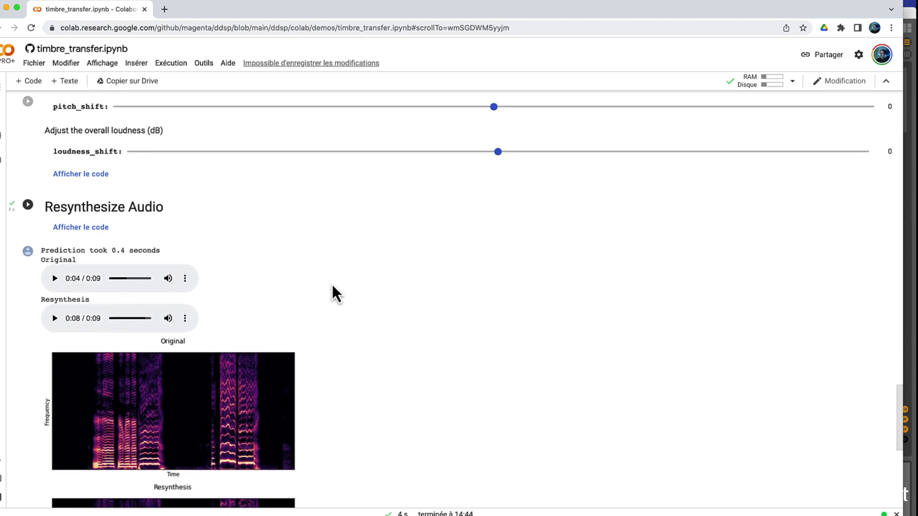
Play the Tenor_Saxophone resynthesis clip, then replay it from the beginning.
click(55, 322)
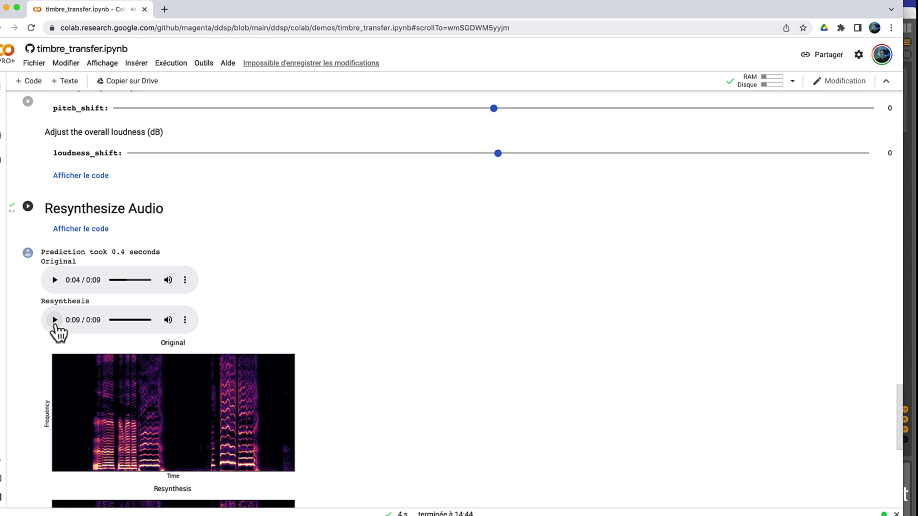
click(56, 324)
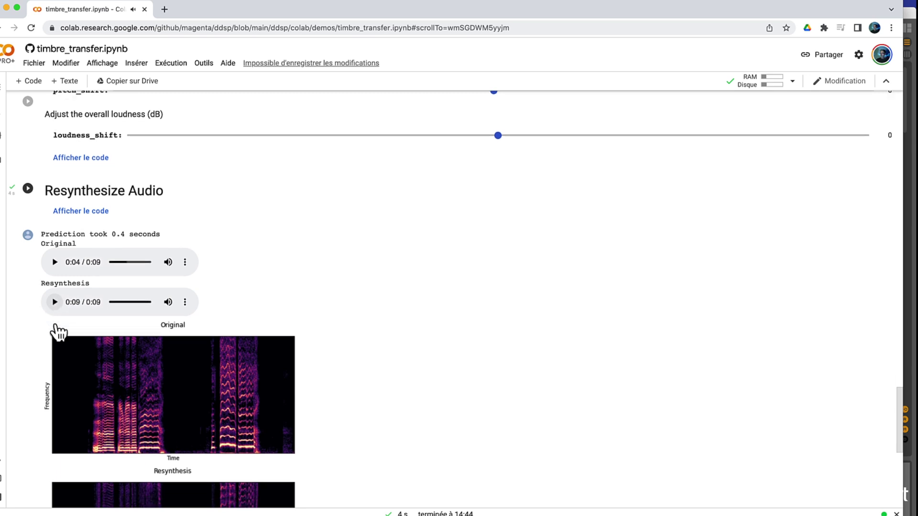
scroll(57, 333, down, 5)
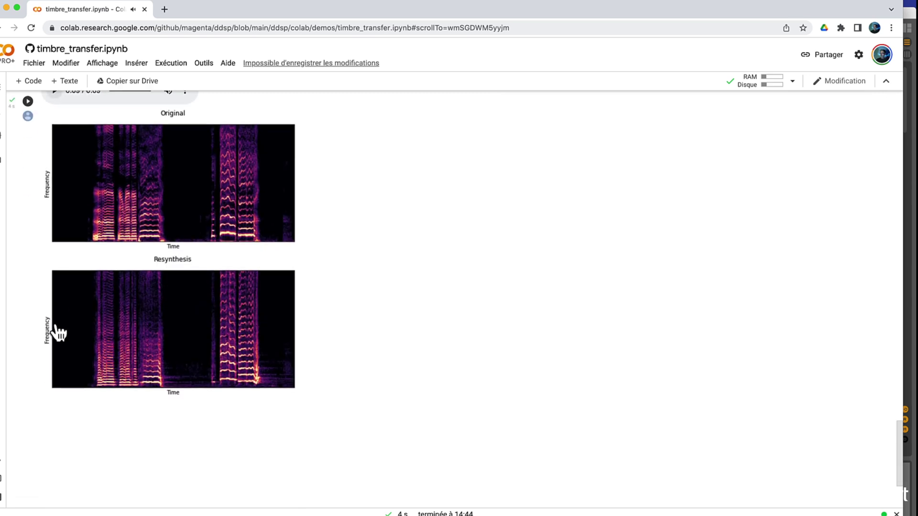
scroll(58, 332, up, 4)
scroll(58, 332, up, 1)
scroll(57, 333, up, 4)
scroll(57, 333, up, 3)
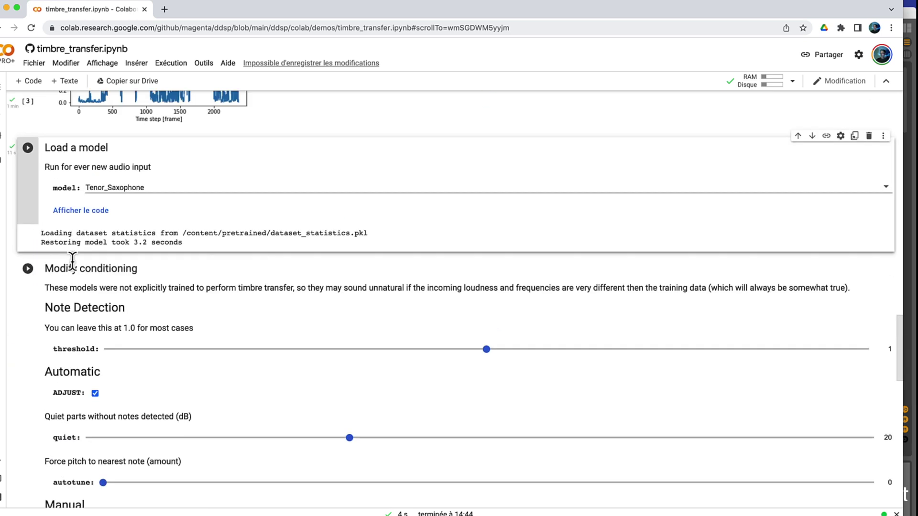
click(91, 188)
key(Up)
key(Up)
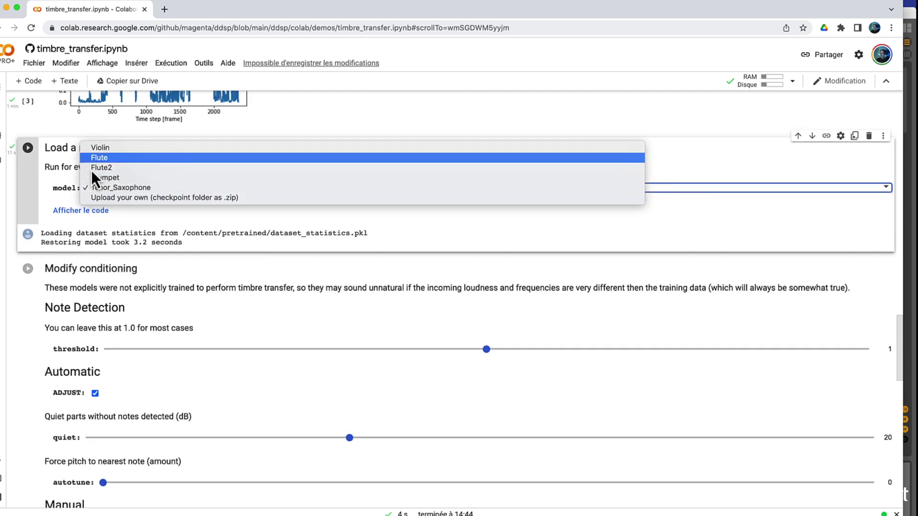
key(Up)
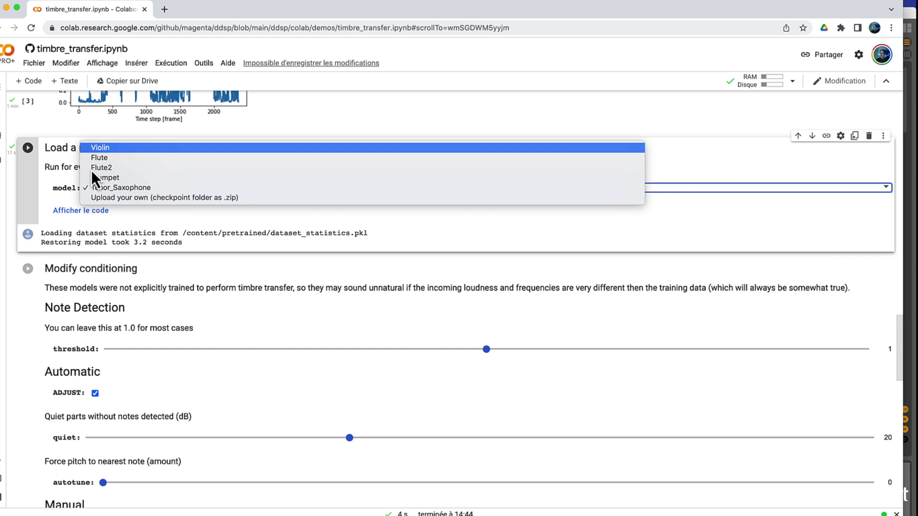
click(128, 402)
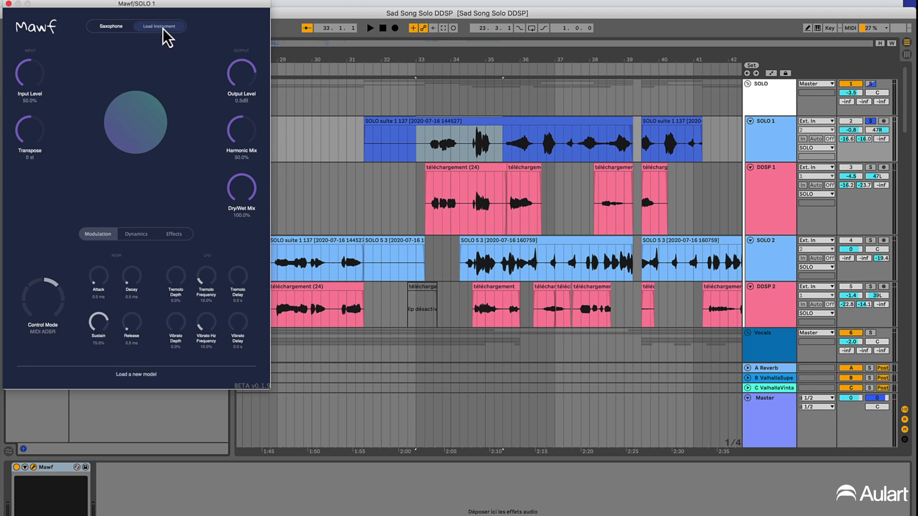
Load khlui.lbm as the Mawf instrument model on SOLO 1, then close the plugin window.
click(163, 28)
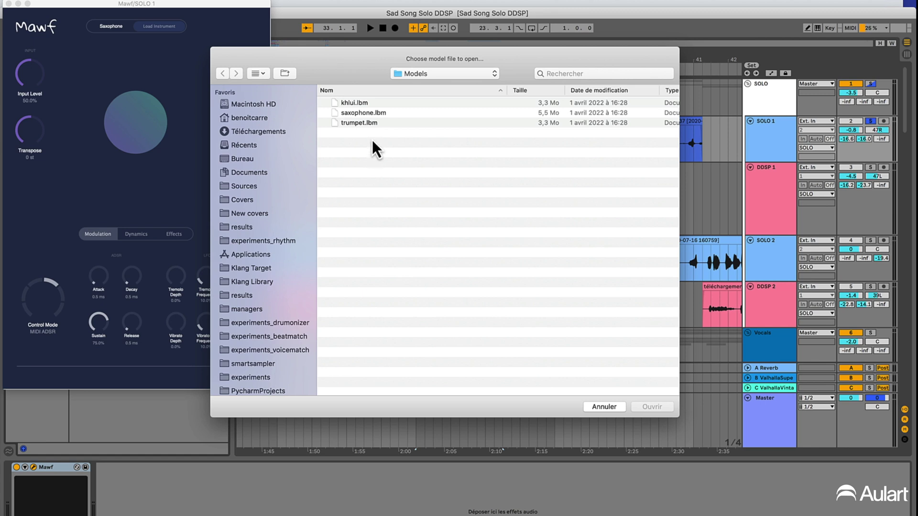
click(378, 103)
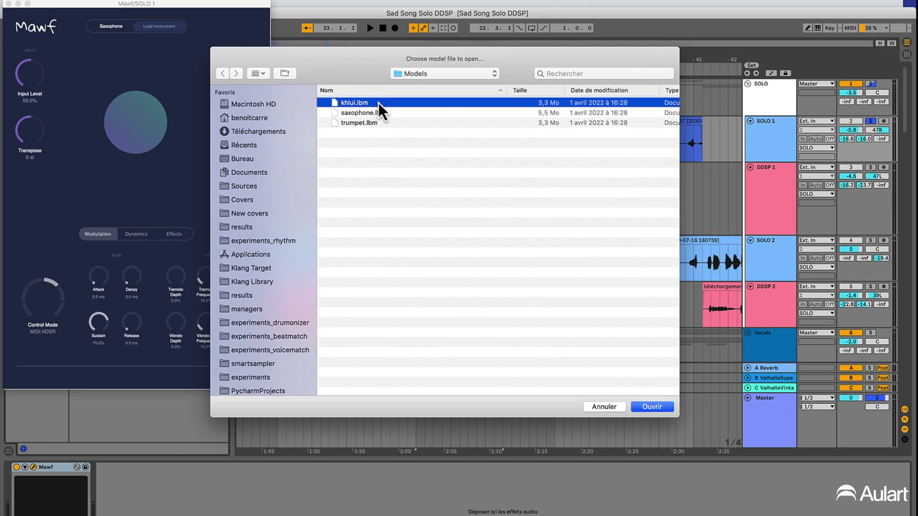
click(647, 407)
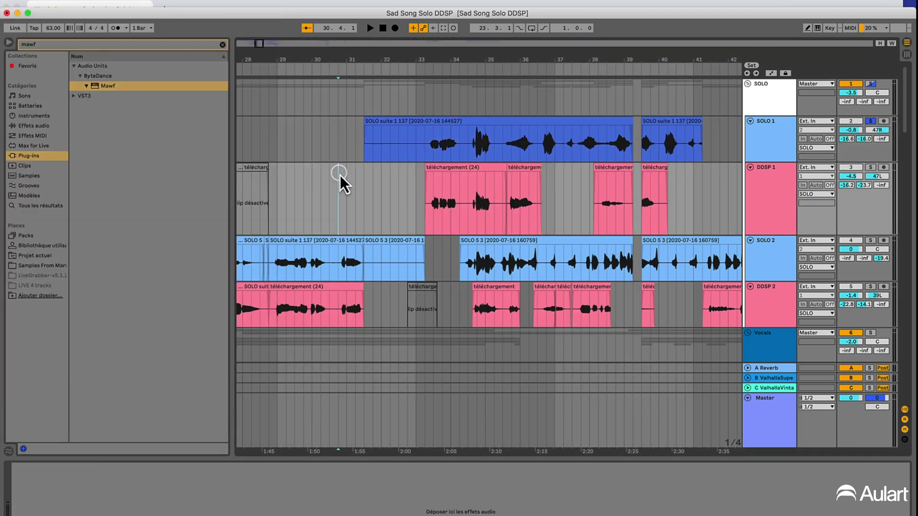
click(338, 180)
Reopen and close the Mawf plugin window, then briefly play and stop the arrangement.
click(423, 154)
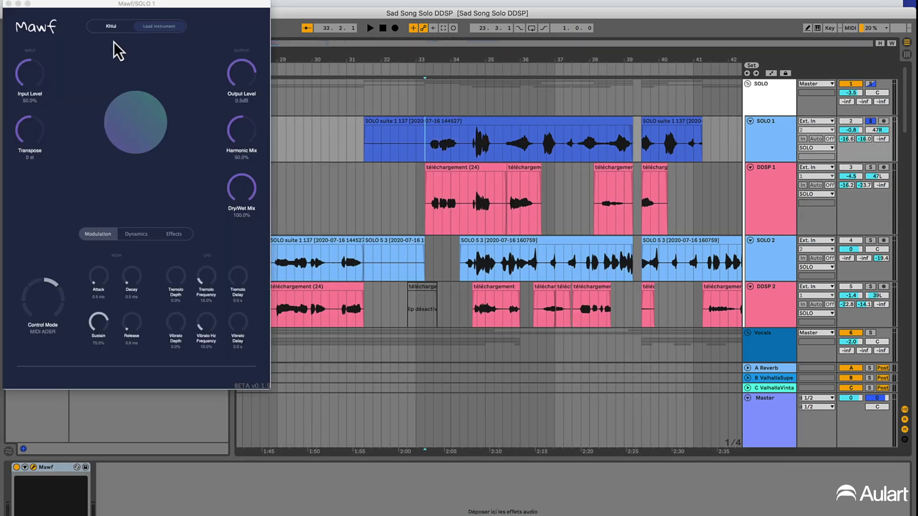
click(9, 3)
scroll(502, 215, left, 2)
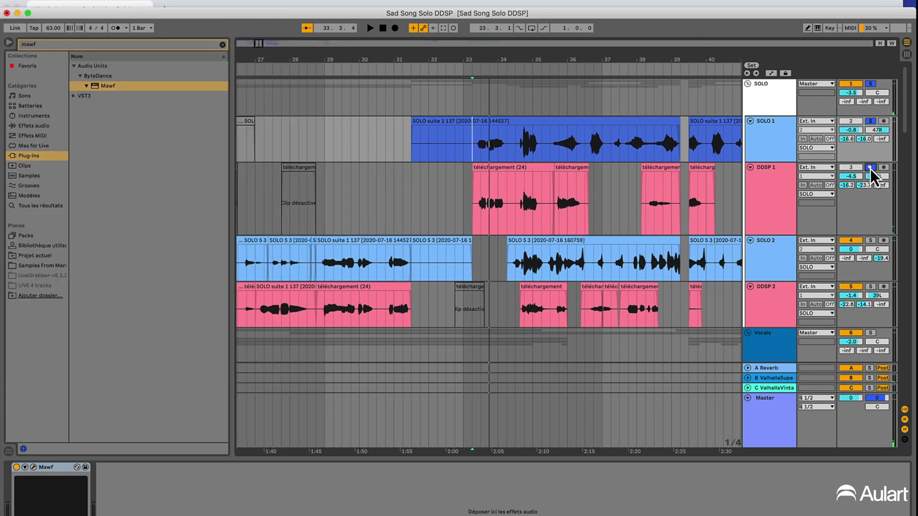
key(space)
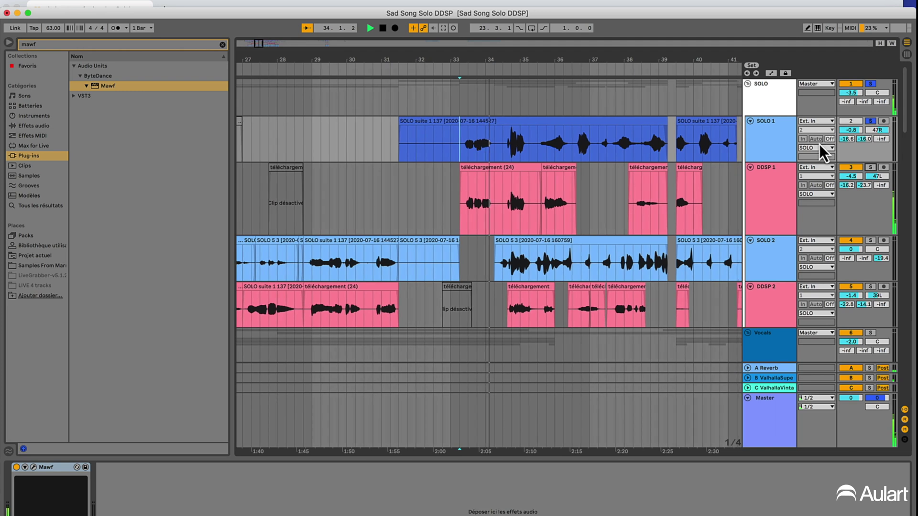
key(space)
scroll(819, 144, down, 1)
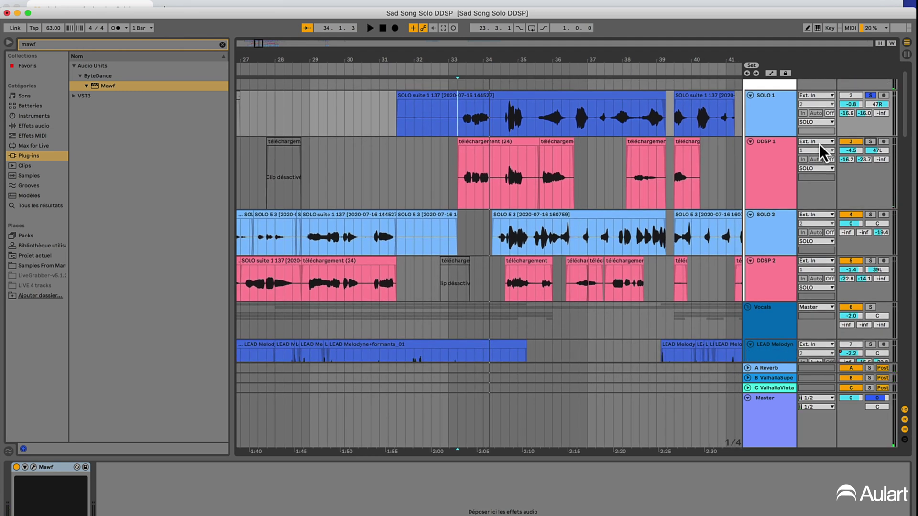
Play the passage with SOLO 2 and DDSP 2 soloed, then with DDSP 2 alone.
click(872, 215)
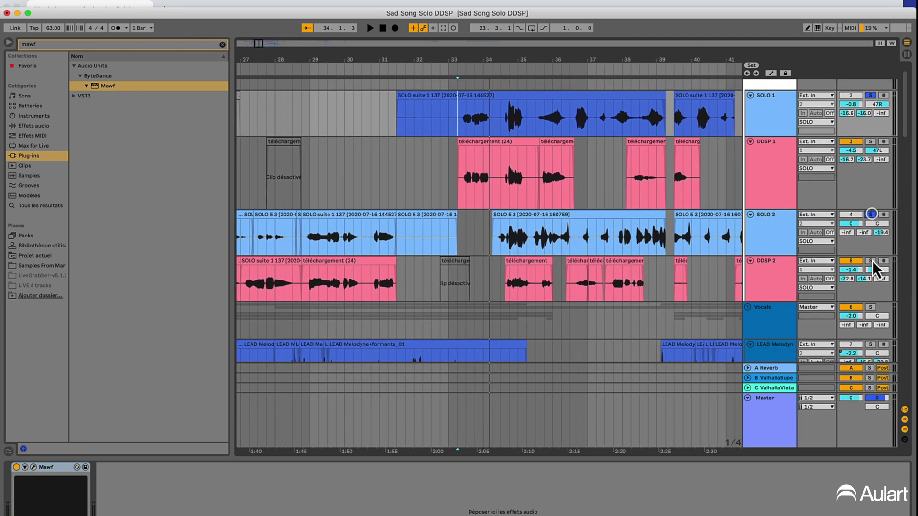
click(872, 261)
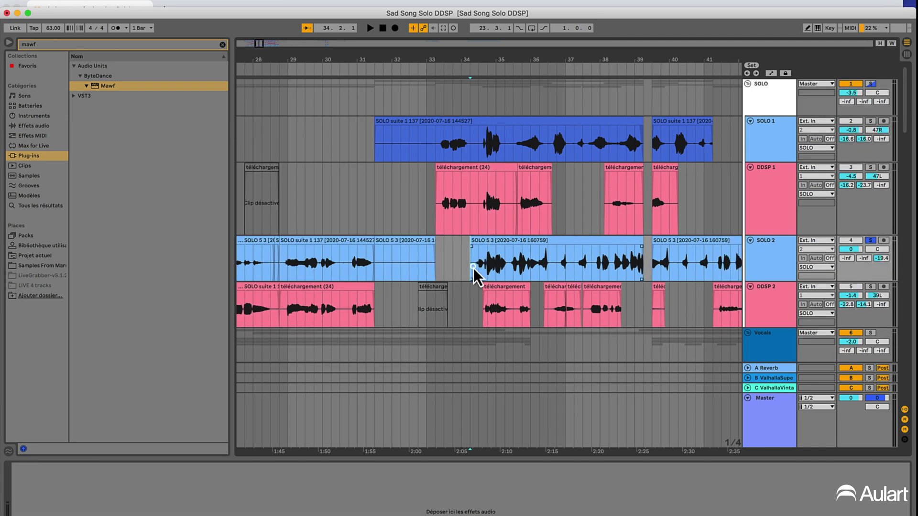
key(space)
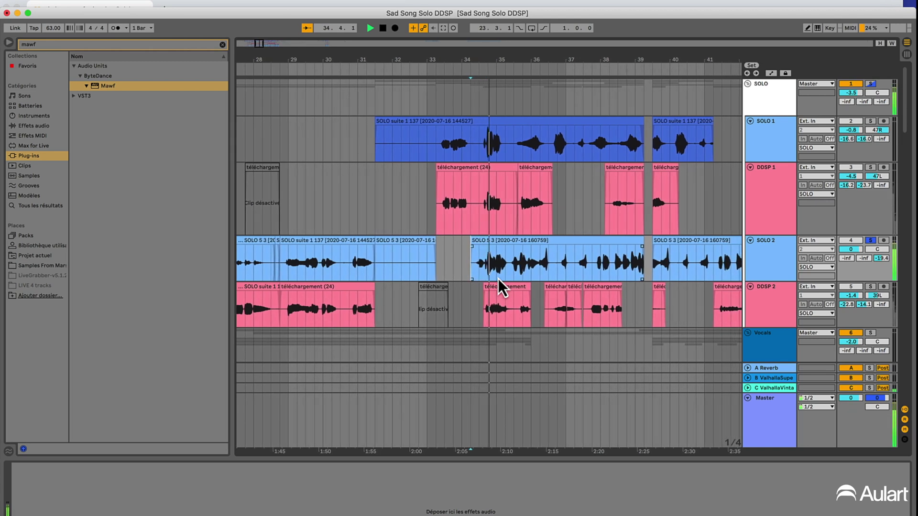
key(space)
click(870, 287)
click(871, 240)
key(space)
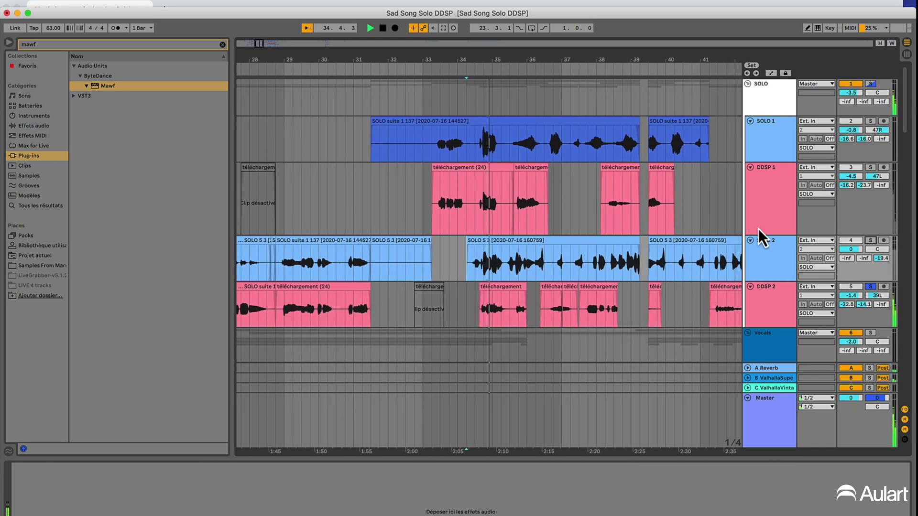
key(space)
scroll(629, 306, left, 3)
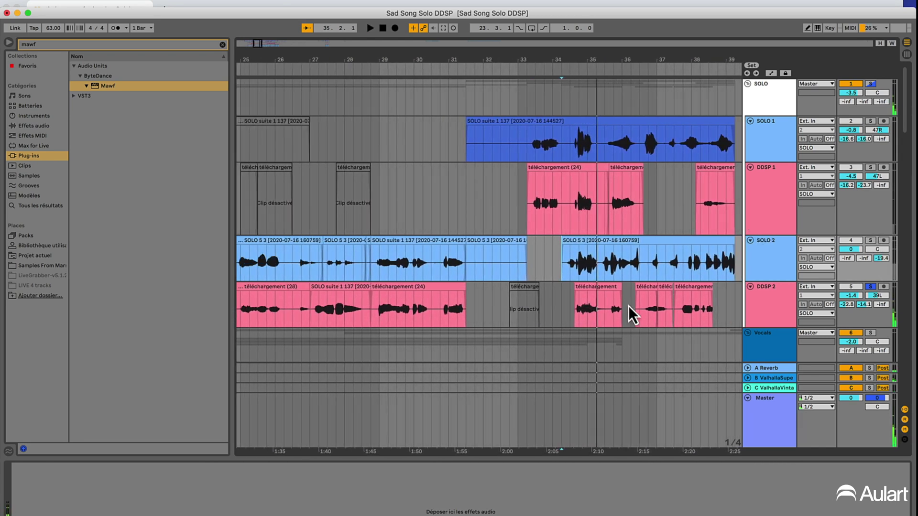
scroll(629, 307, left, 4)
scroll(629, 306, left, 3)
scroll(628, 306, left, 4)
scroll(628, 307, left, 1)
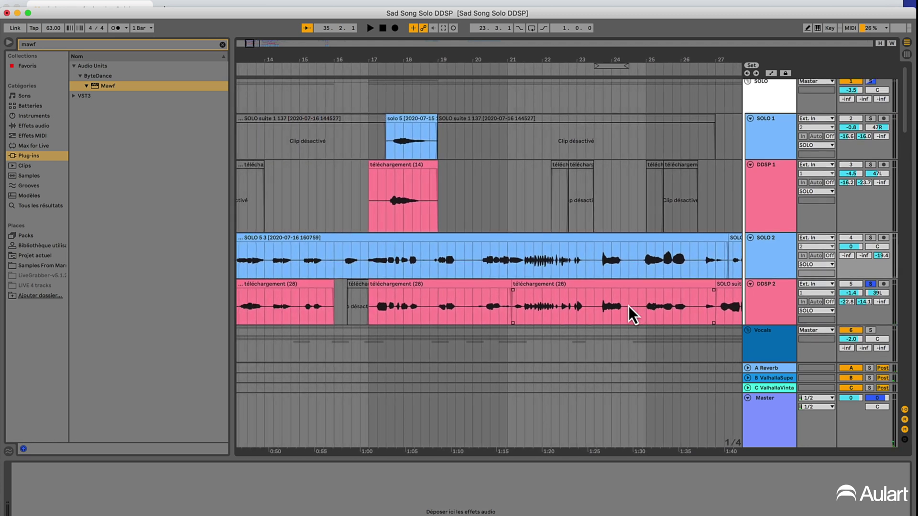
scroll(629, 307, left, 3)
Unsolo DDSP 2 and play from the LEAD Melodyne clip at bar 14.
click(870, 280)
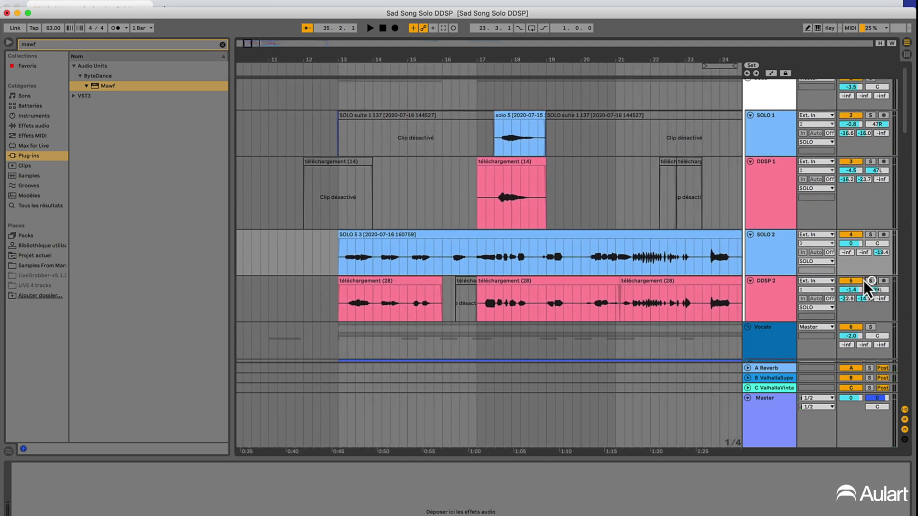
scroll(701, 245, down, 1)
scroll(701, 245, down, 2)
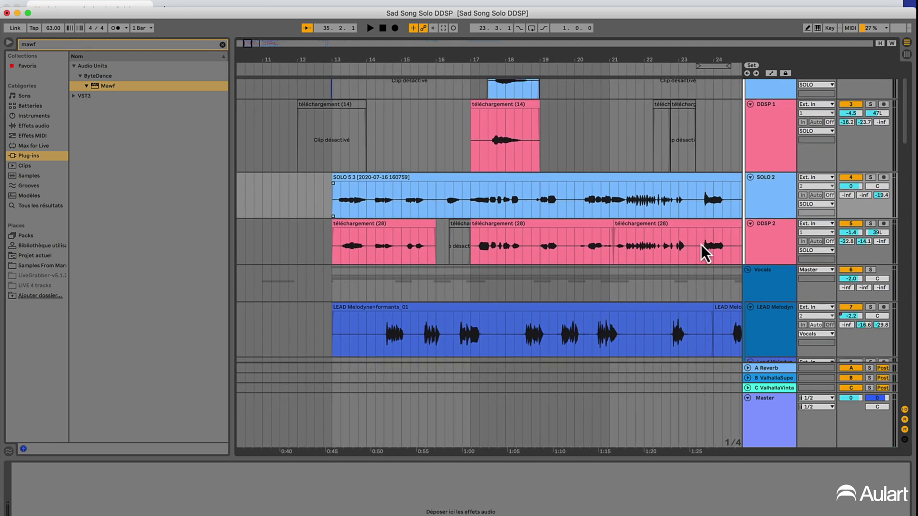
scroll(701, 245, down, 2)
scroll(701, 244, down, 1)
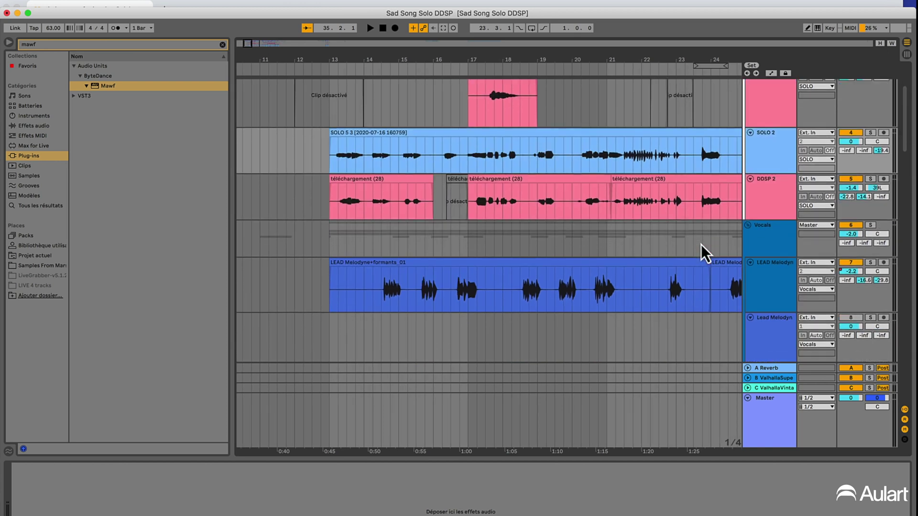
click(381, 289)
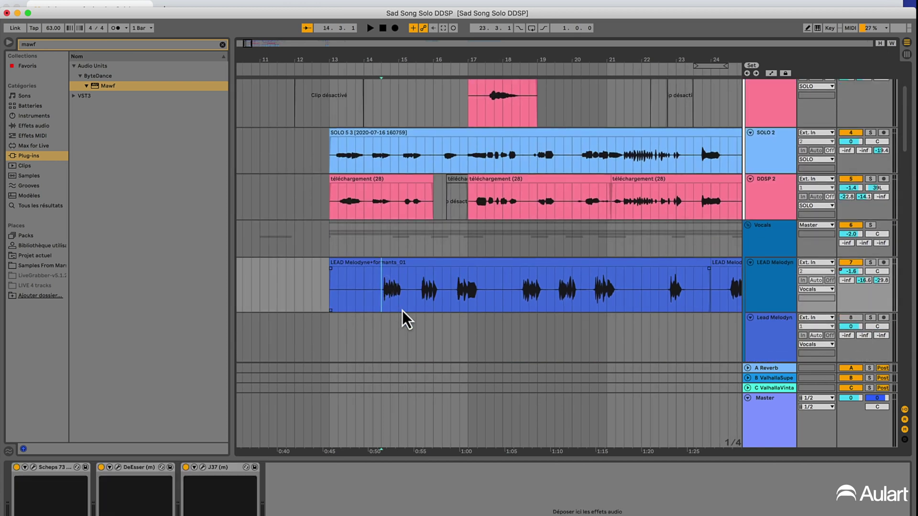
scroll(599, 313, up, 2)
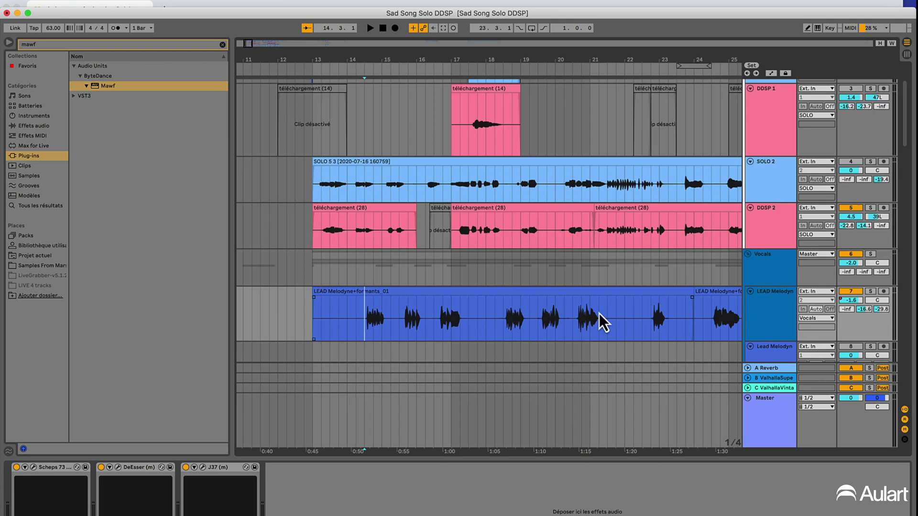
scroll(601, 322, left, 3)
key(space)
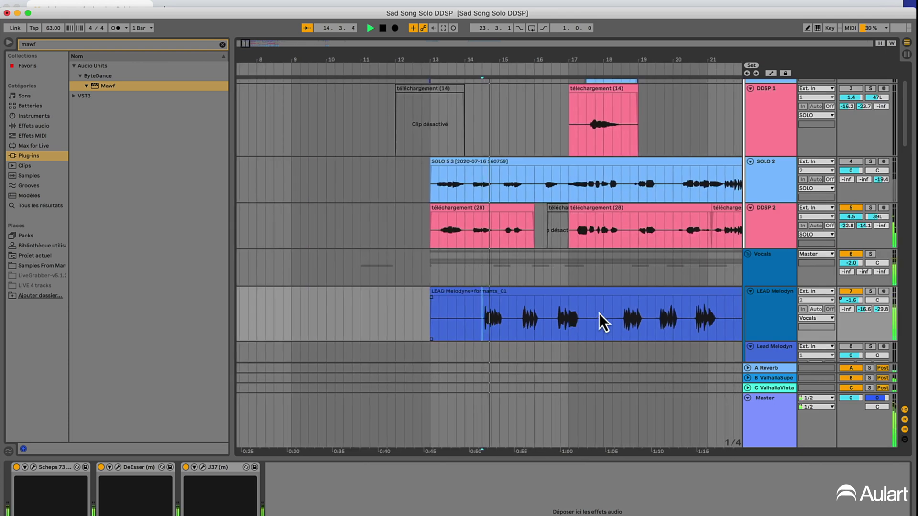
scroll(571, 295, right, 3)
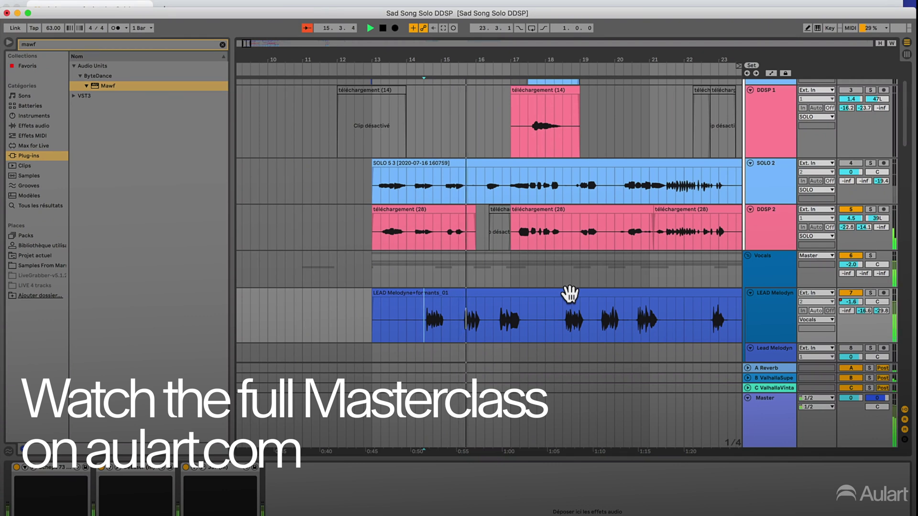
scroll(571, 295, right, 1)
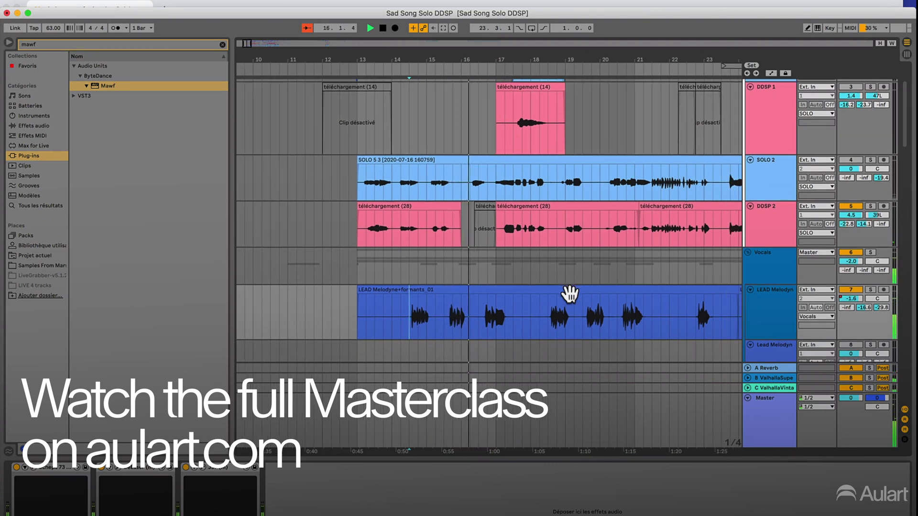
scroll(570, 295, right, 1)
scroll(570, 294, right, 1)
scroll(571, 295, right, 1)
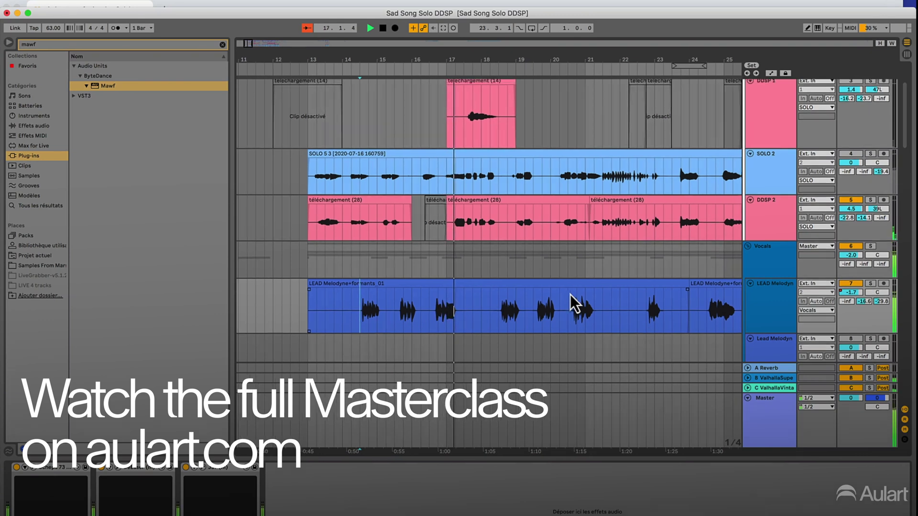
scroll(571, 294, up, 2)
scroll(570, 294, up, 1)
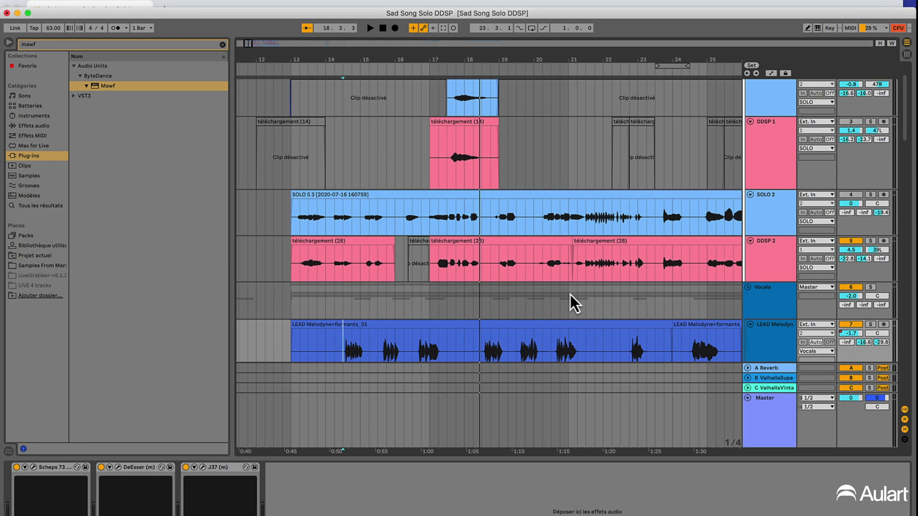
scroll(571, 294, right, 10)
scroll(570, 294, up, 2)
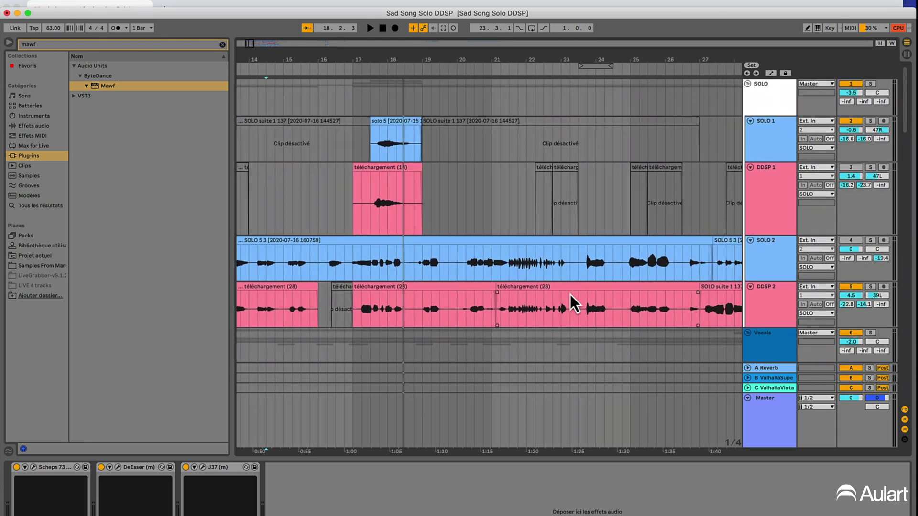
scroll(570, 295, right, 5)
scroll(571, 294, right, 1)
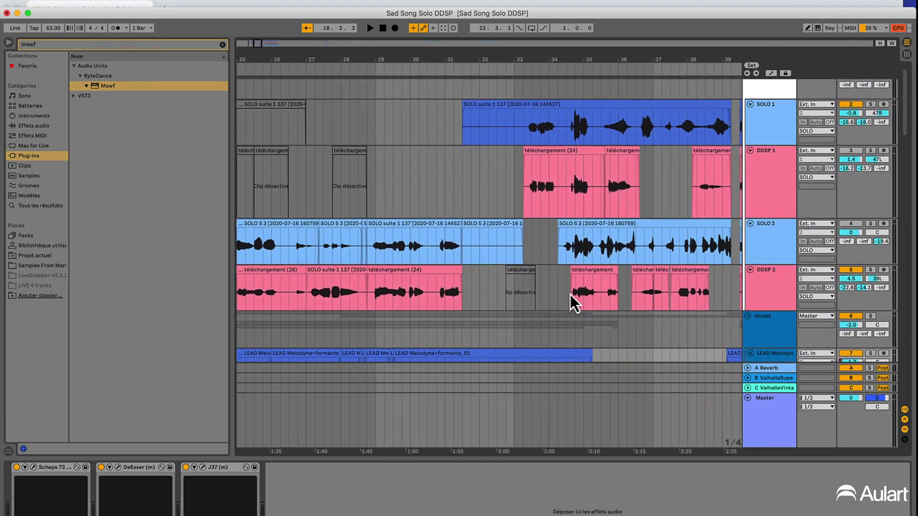
Play from bar 33 on SOLO 1, soloing the SOLO group briefly, then unsoloing it.
click(525, 137)
scroll(525, 137, down, 1)
scroll(459, 118, right, 2)
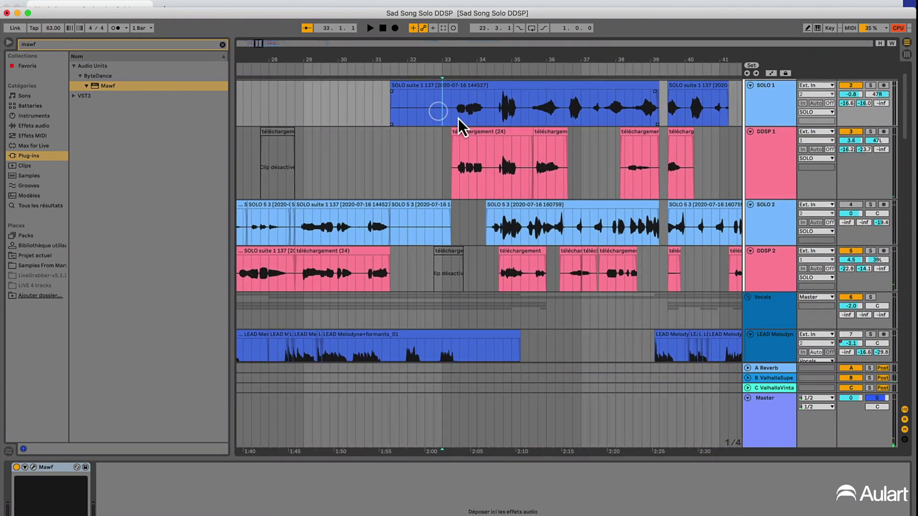
scroll(459, 118, up, 1)
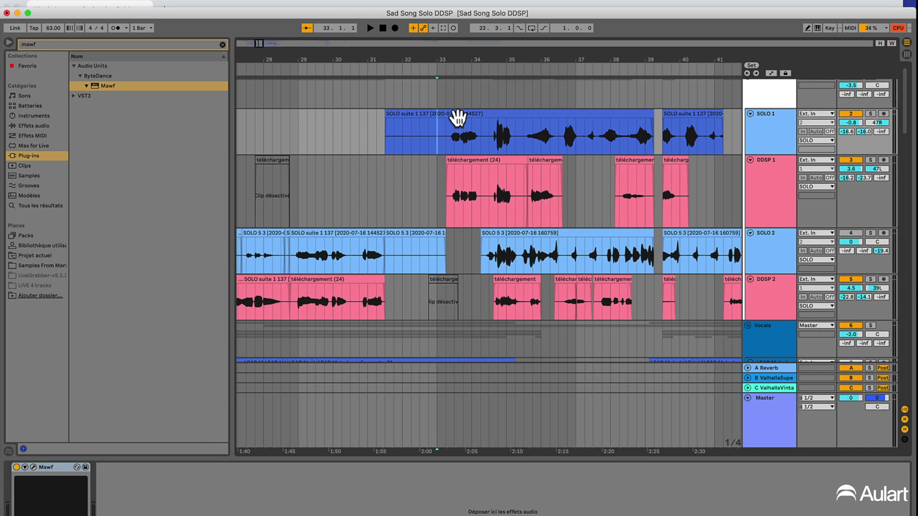
key(space)
scroll(502, 118, left, 1)
scroll(503, 118, up, 1)
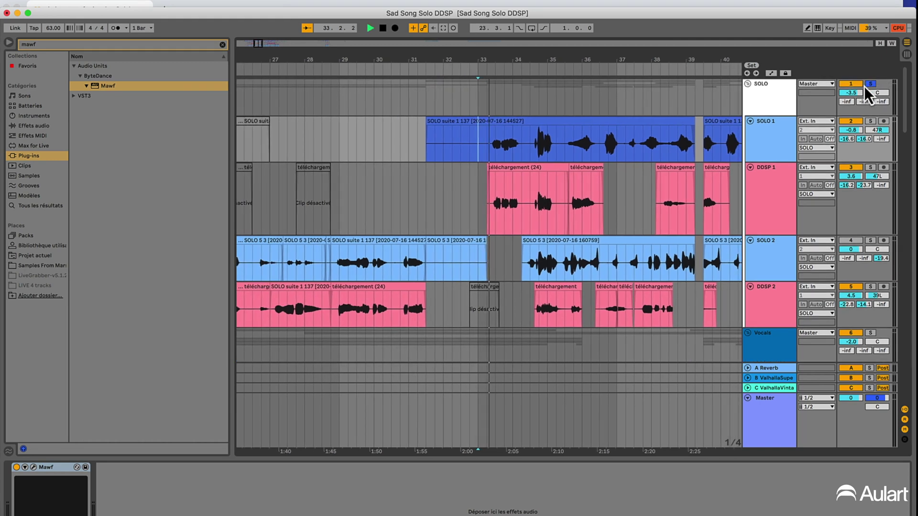
click(870, 83)
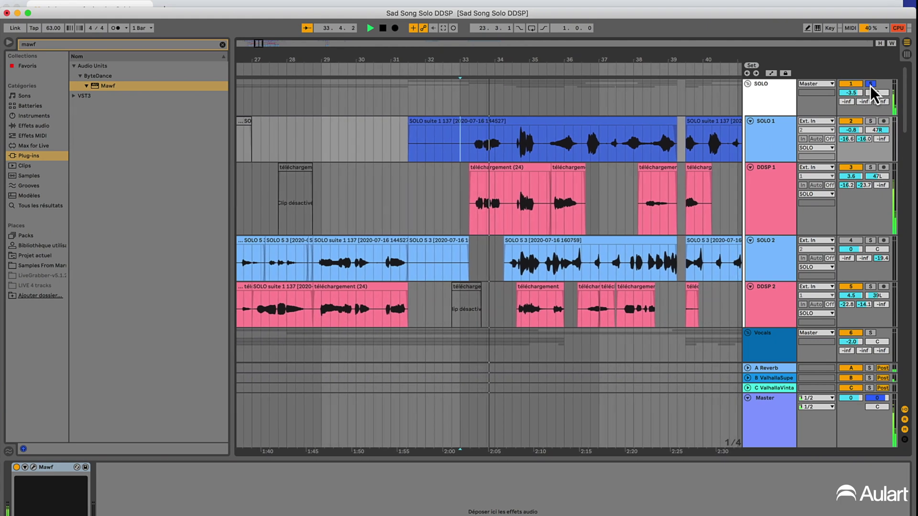
click(871, 84)
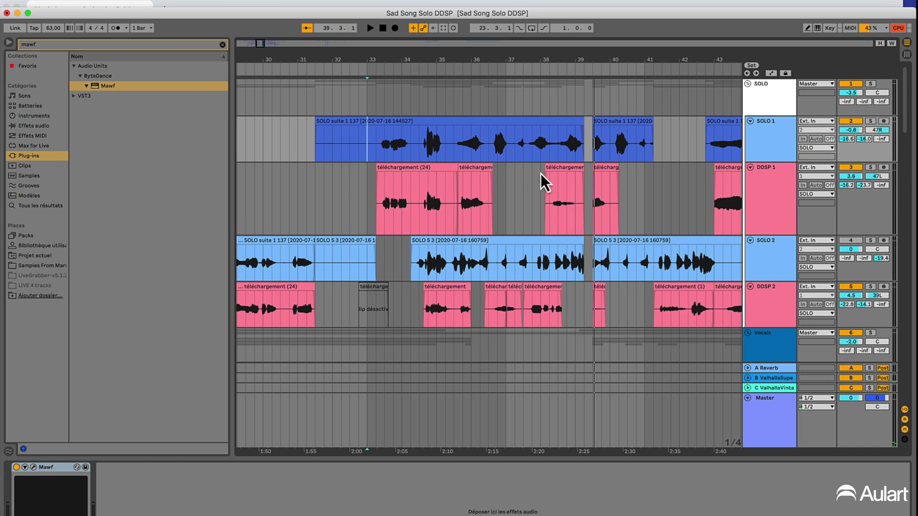
Start playback from near bar 36 in the DDSP 1 track.
click(489, 190)
key(space)
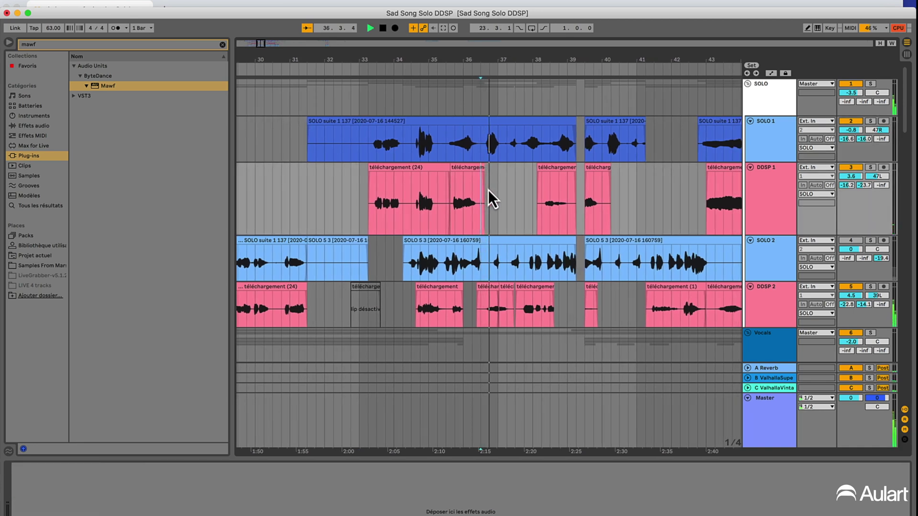